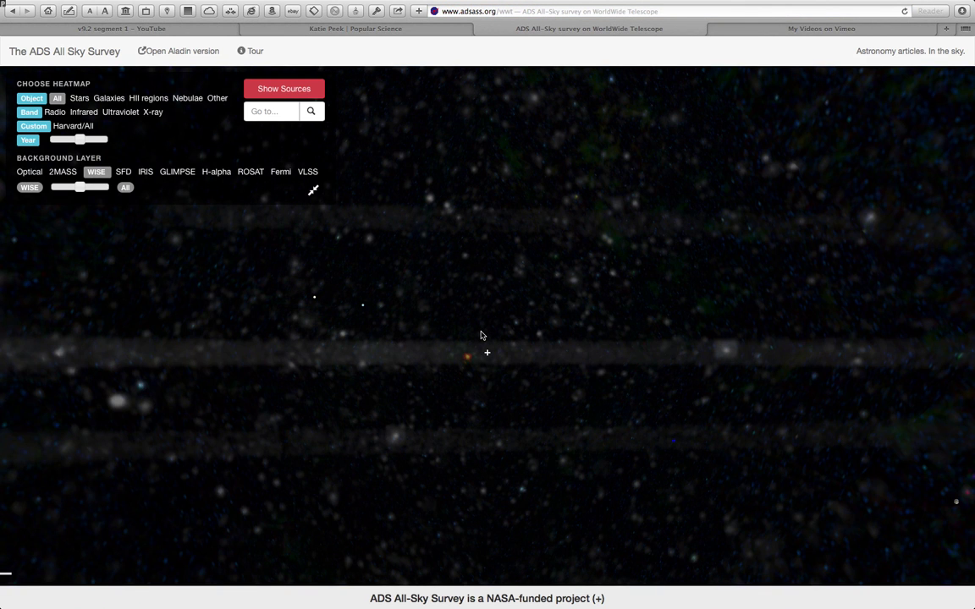
- Centre the bright cloud near 79.75°, −70.23° in pure WISE colour without heatmap, then choose Optical background
left_click_drag(553, 388, 837, 360)
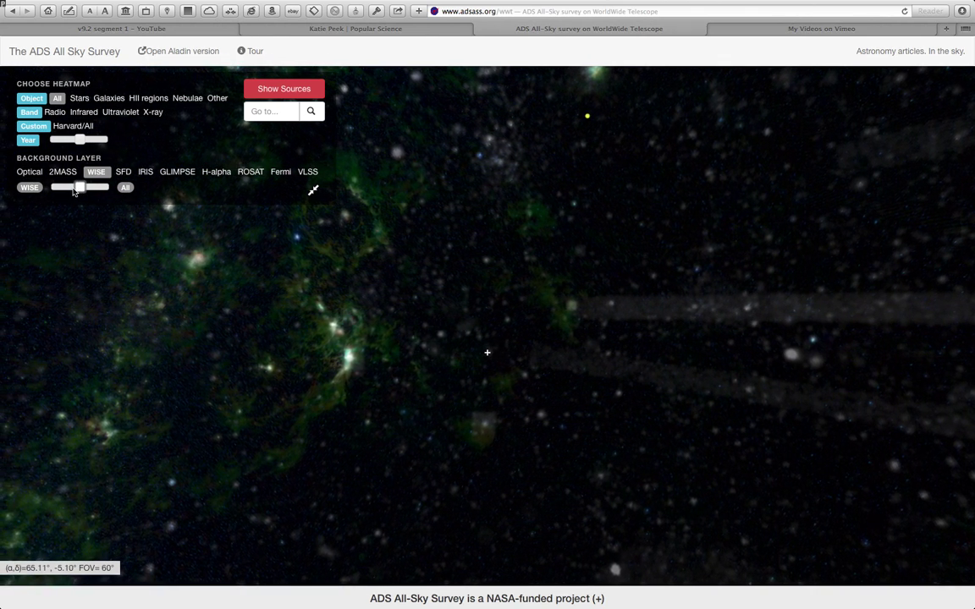
left_click_drag(63, 192, 56, 189)
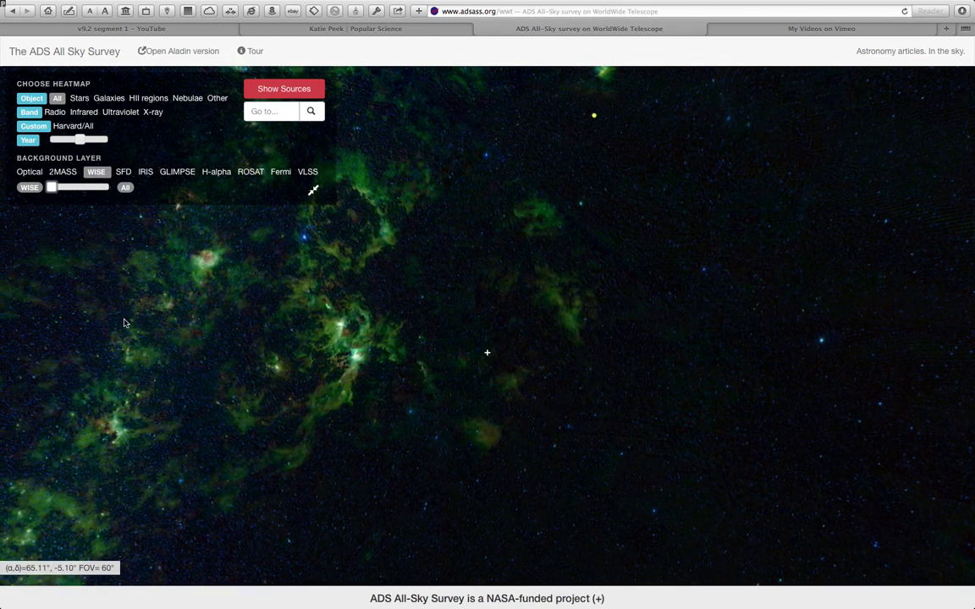
left_click_drag(282, 334, 547, 278)
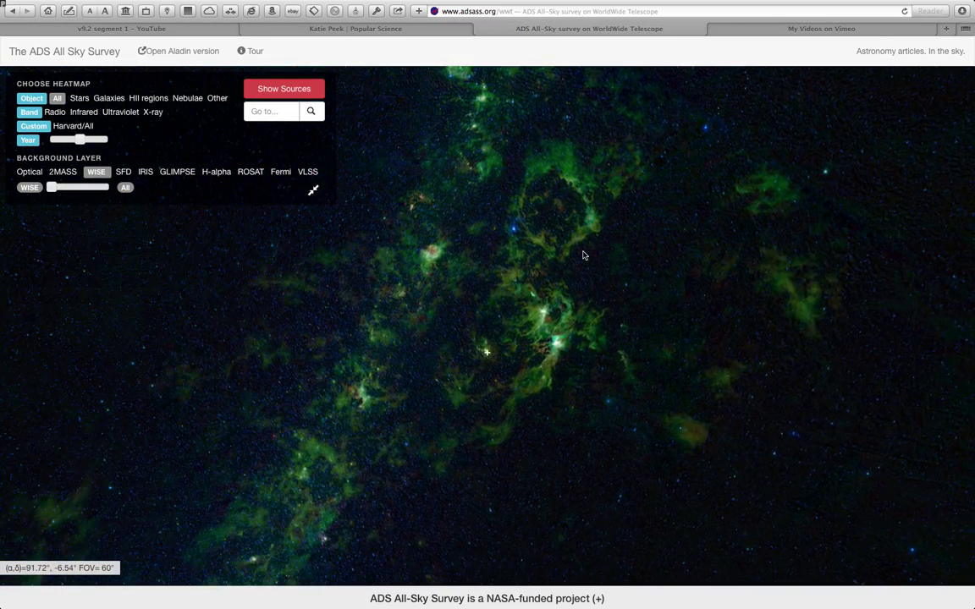
left_click_drag(439, 396, 440, 290)
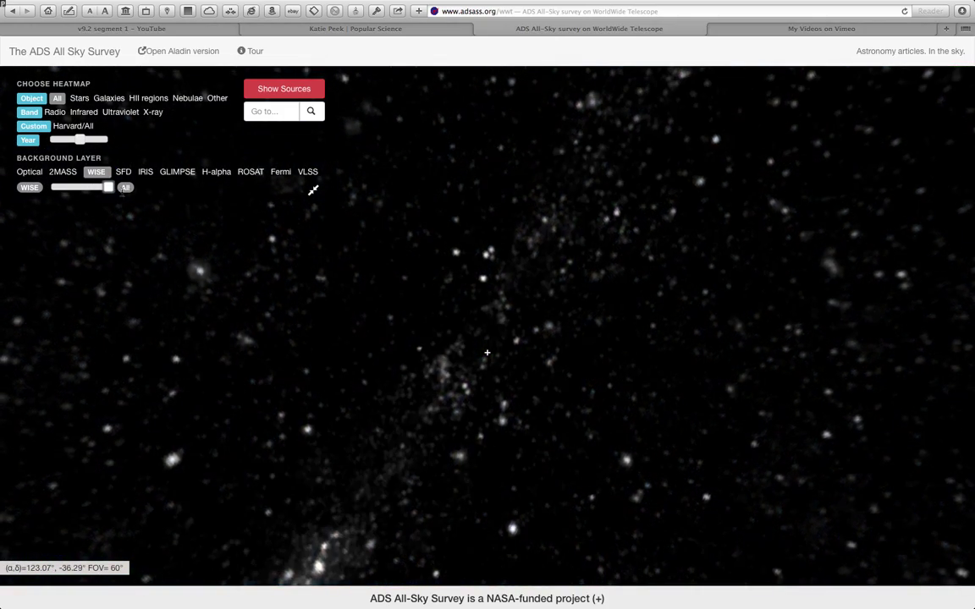
left_click_drag(260, 430, 605, 210)
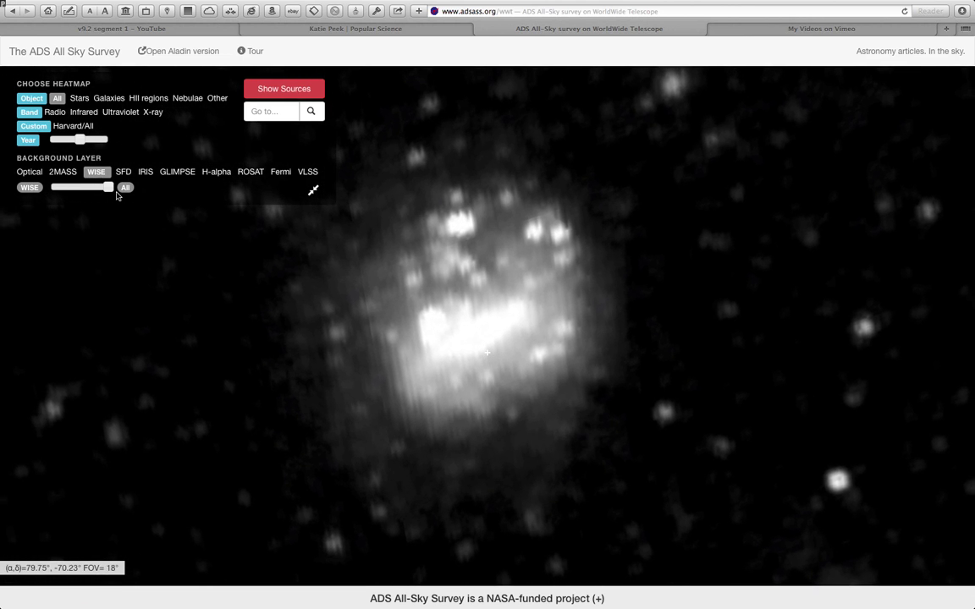
left_click_drag(108, 190, 40, 193)
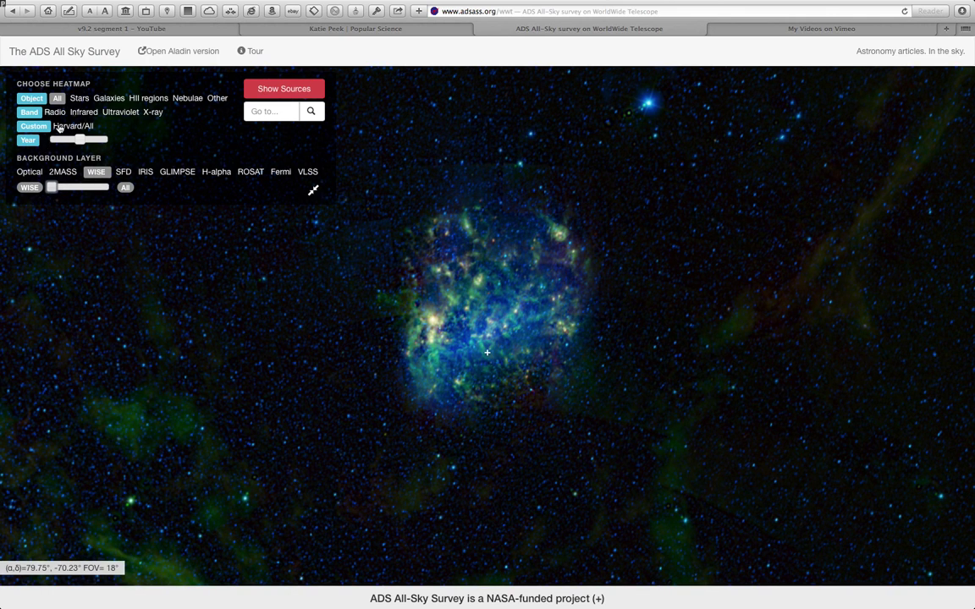
left_click(34, 172)
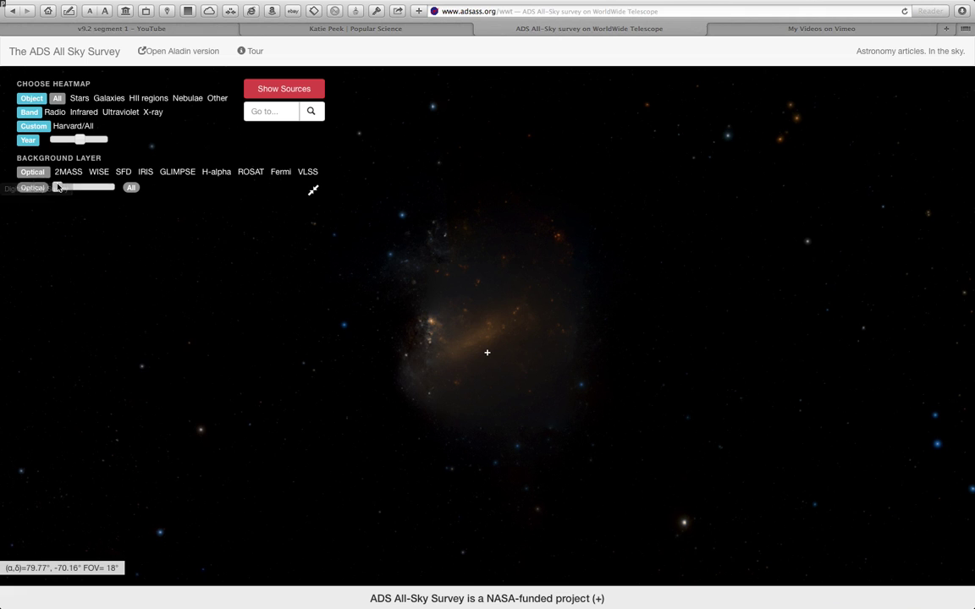
- Slide the Optical/All blend toward All so the heatmap dominates over the cloud
left_click_drag(58, 186, 104, 190)
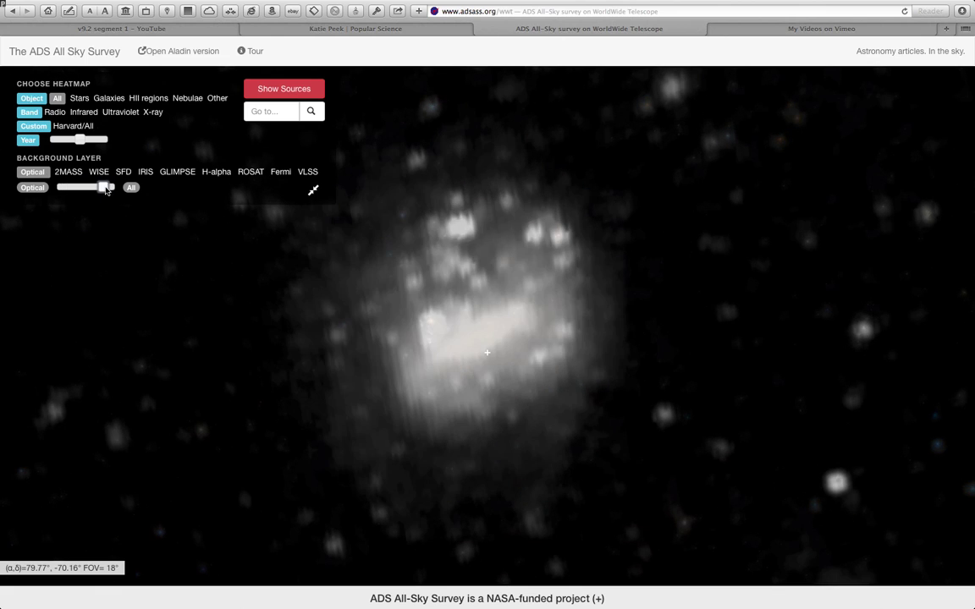
- Mark all article sources, zoom in, and bring up NGC 1971's 17-paper list
left_click(295, 91)
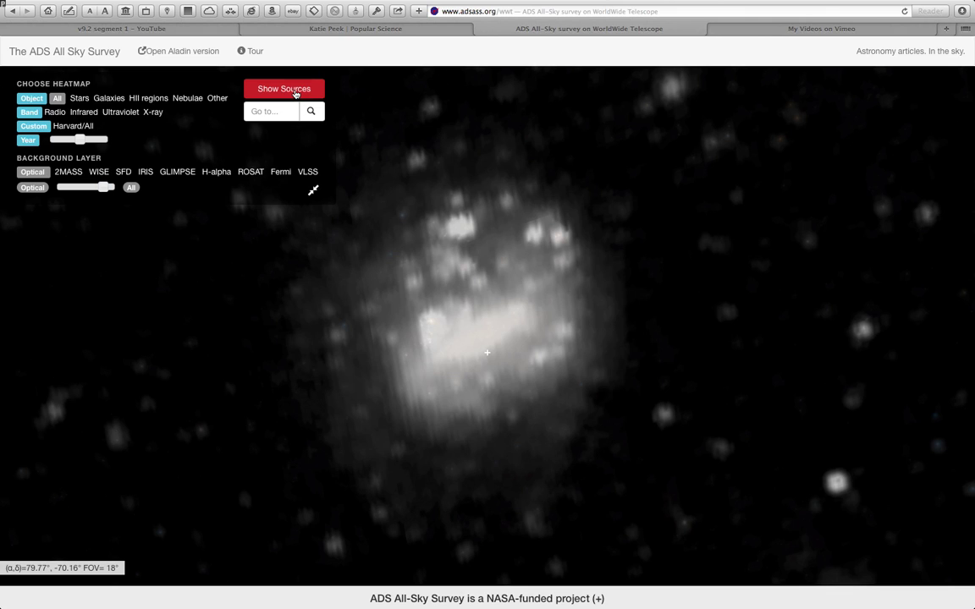
scroll(338, 352, "up", 5)
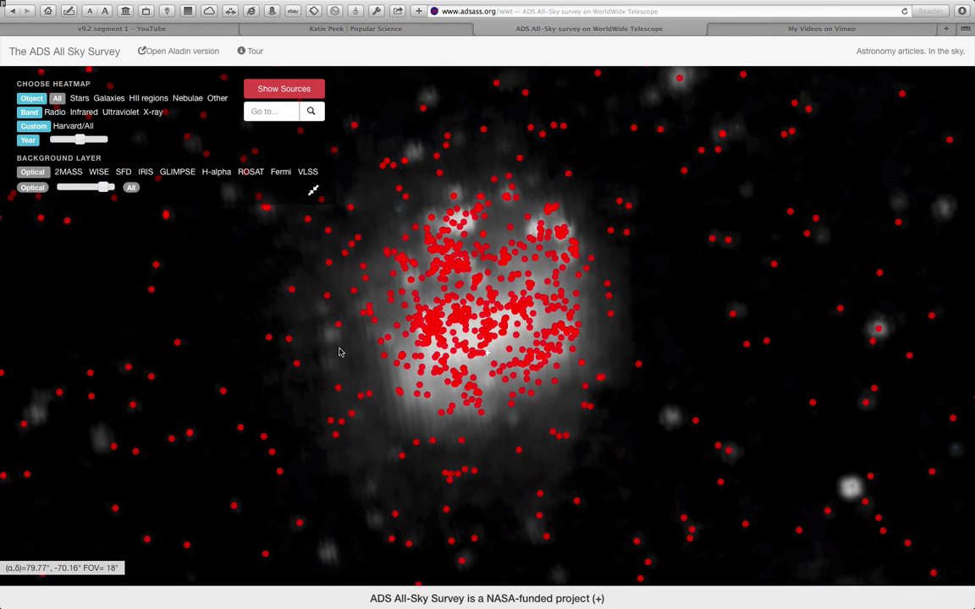
scroll(459, 332, "up", 1)
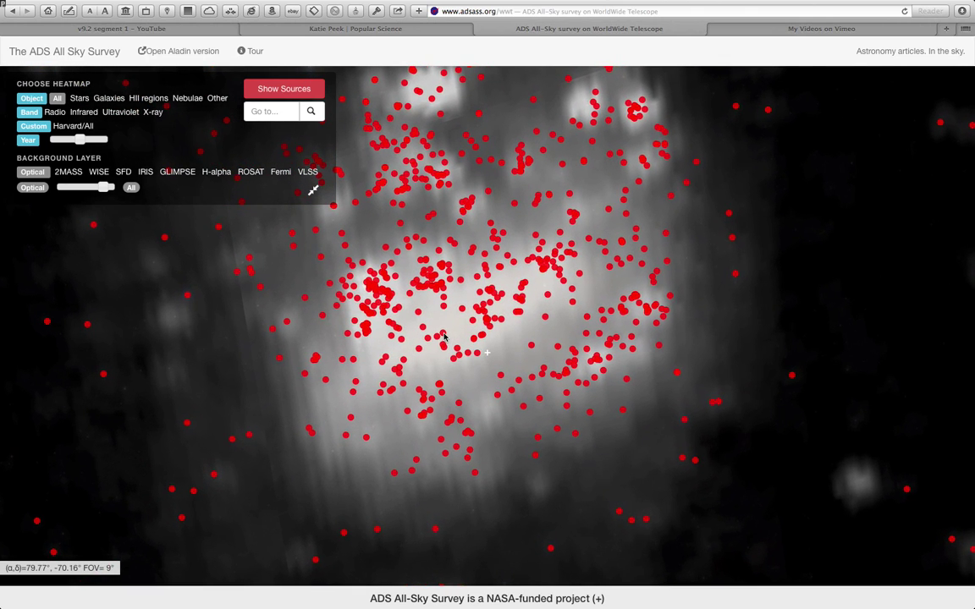
left_click(444, 338)
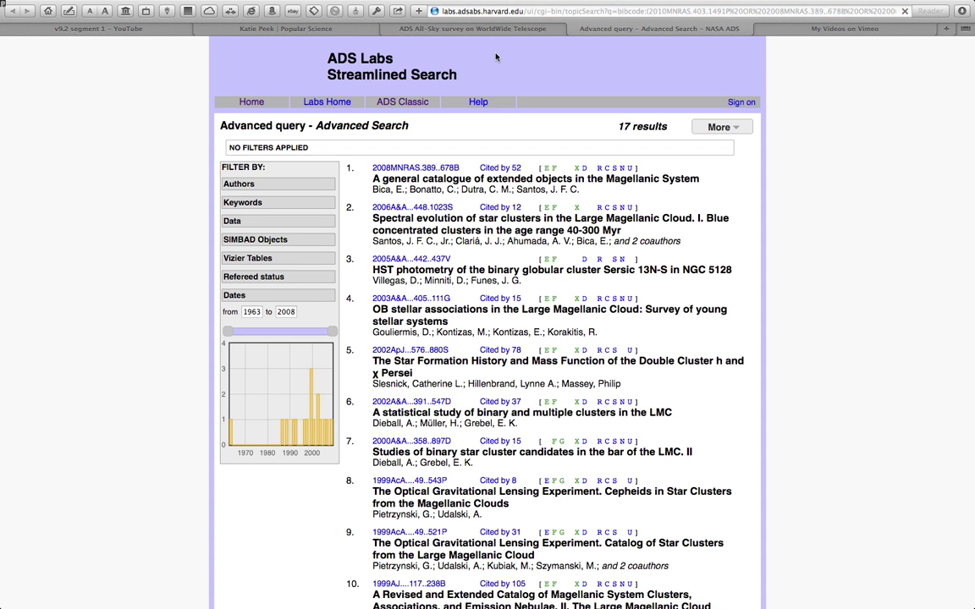
- Close the NGC 1971 paper list and open the field in Aladin at FoV 8.38°
left_click(434, 28)
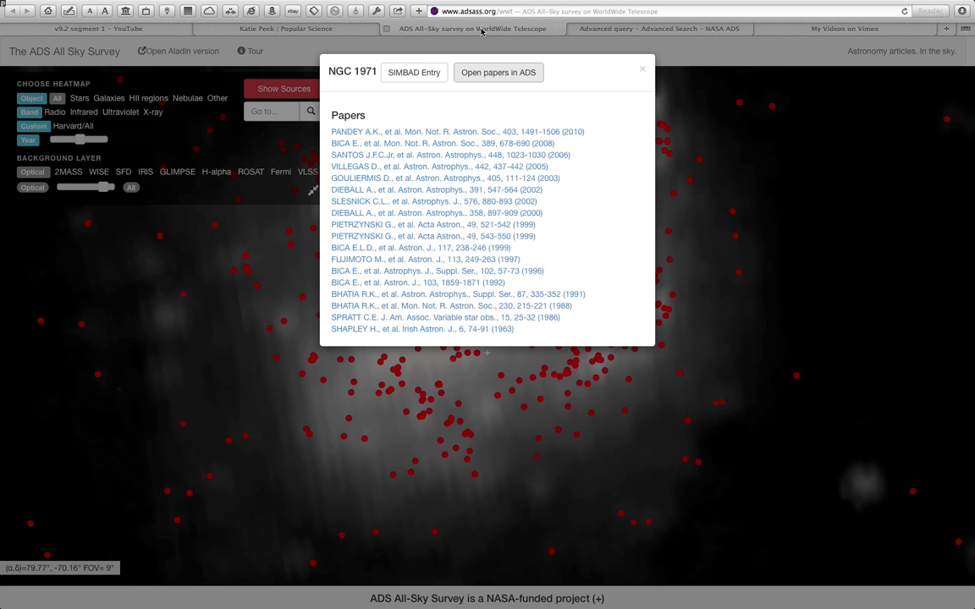
left_click(641, 68)
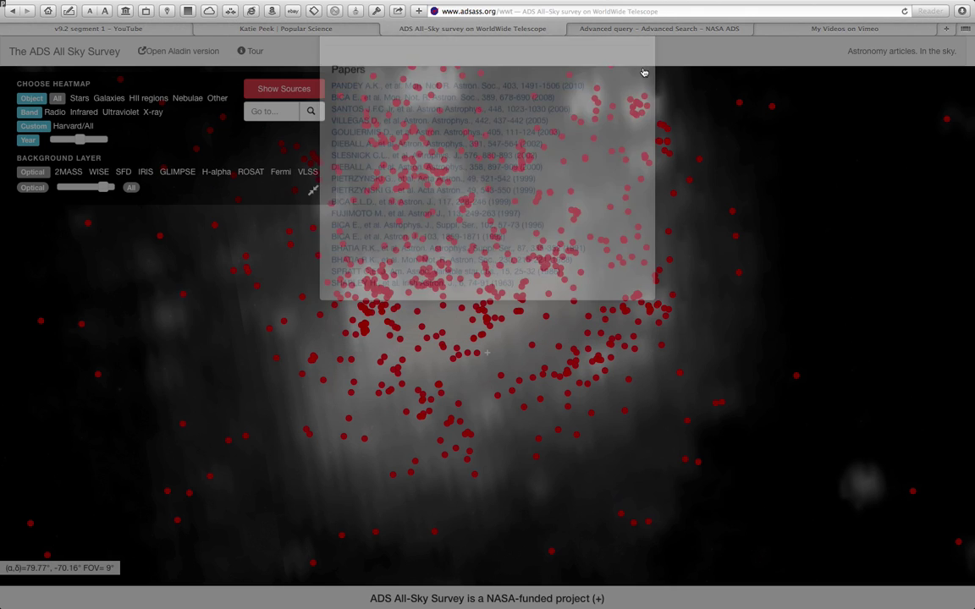
left_click(195, 52)
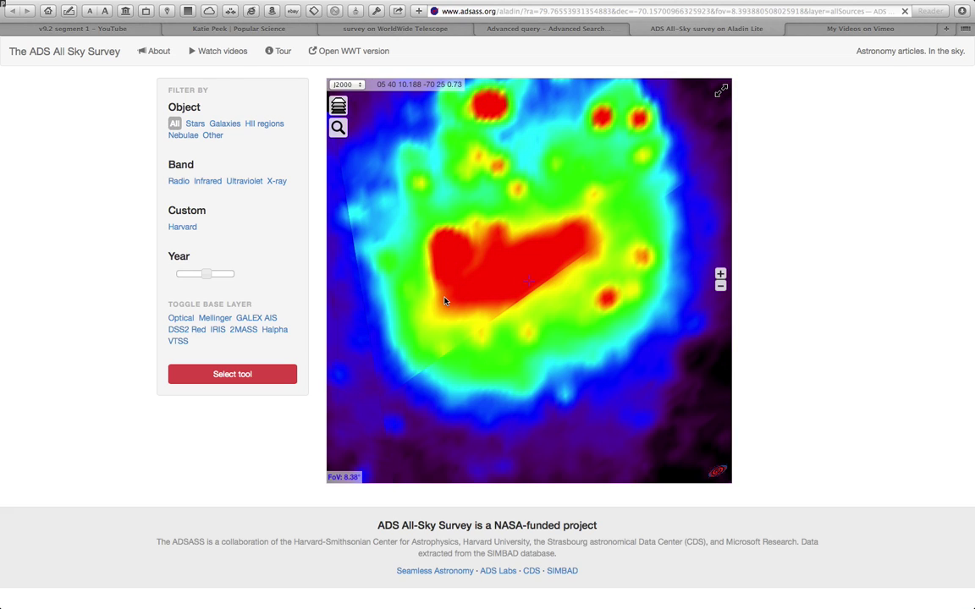
- Zoom out to a 155.76° whole-sky view, recentre it, and filter the heatmap to Galaxies
scroll(435, 327, "down", 2)
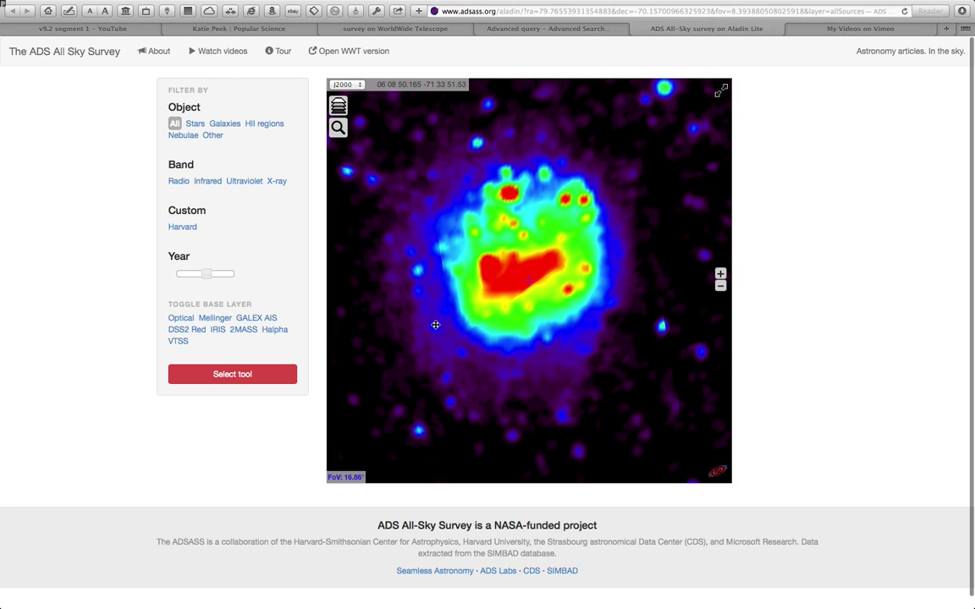
scroll(435, 328, "down", 3)
scroll(435, 328, "down", 3)
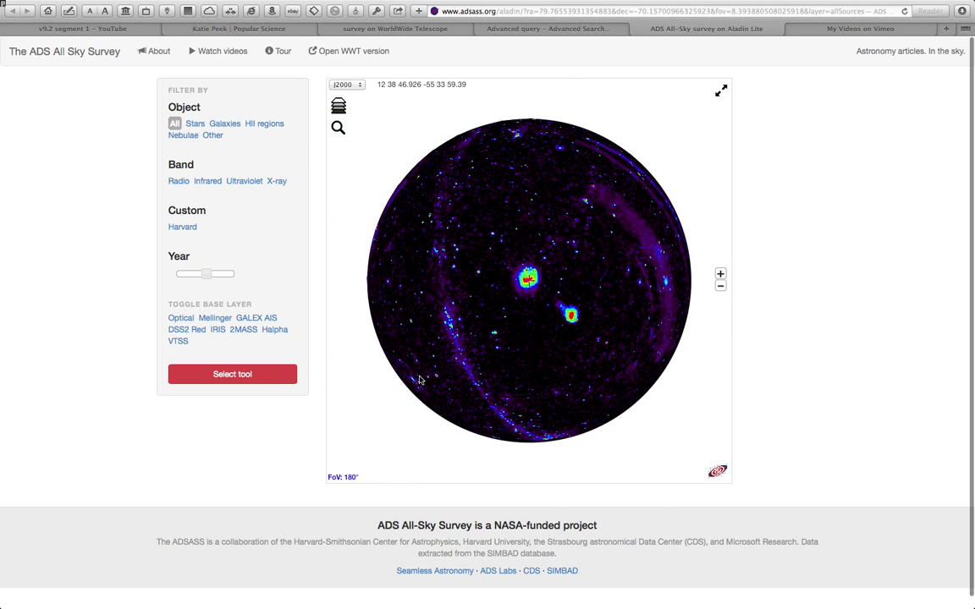
scroll(418, 380, "up", 2)
left_click_drag(541, 246, 431, 313)
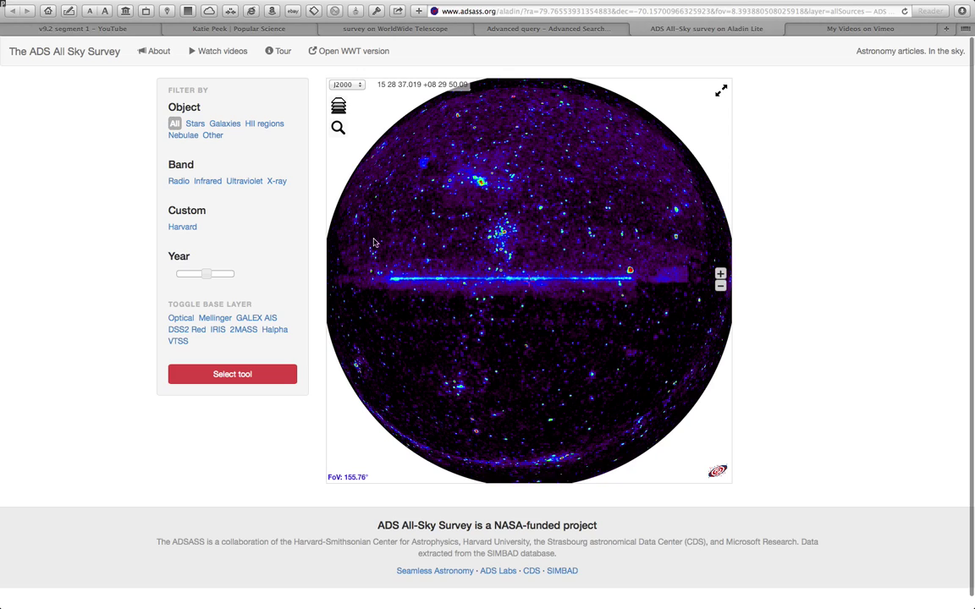
left_click(221, 125)
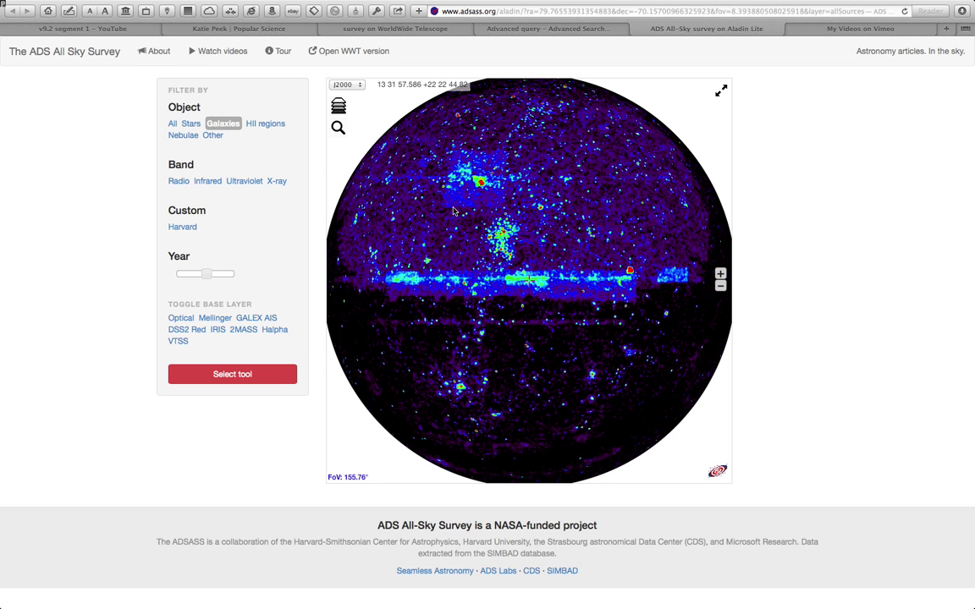
- Filter to Stars, pan along the galactic band, switch base layer to Mellinger, then restore All objects
left_click_drag(412, 220, 458, 258)
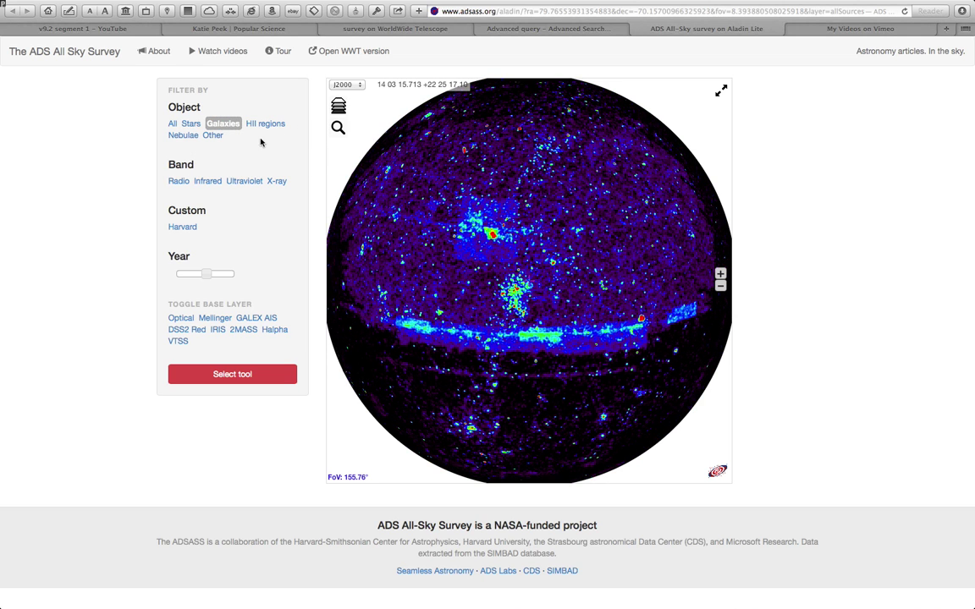
left_click(192, 125)
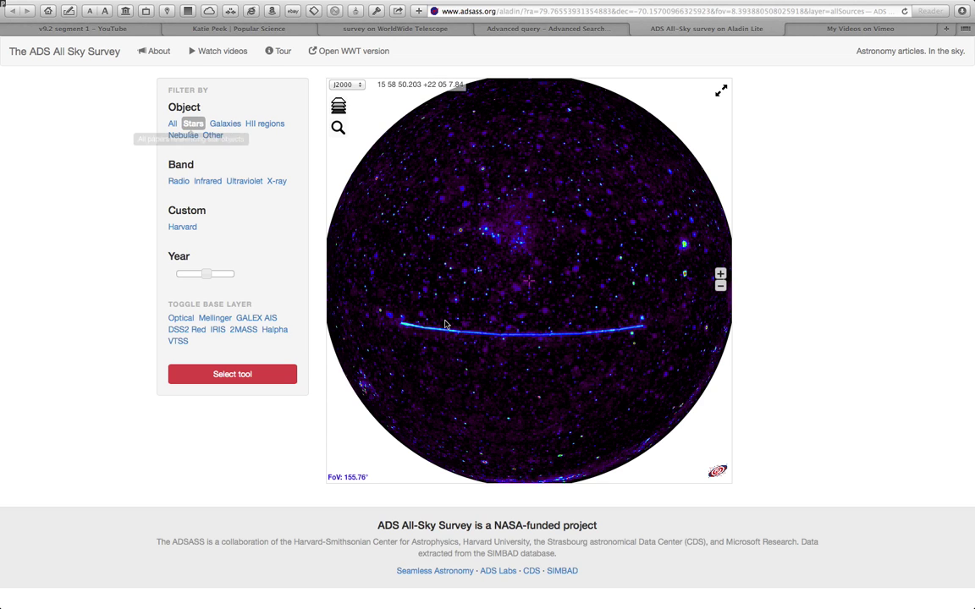
left_click_drag(481, 337, 538, 191)
left_click_drag(514, 338, 513, 291)
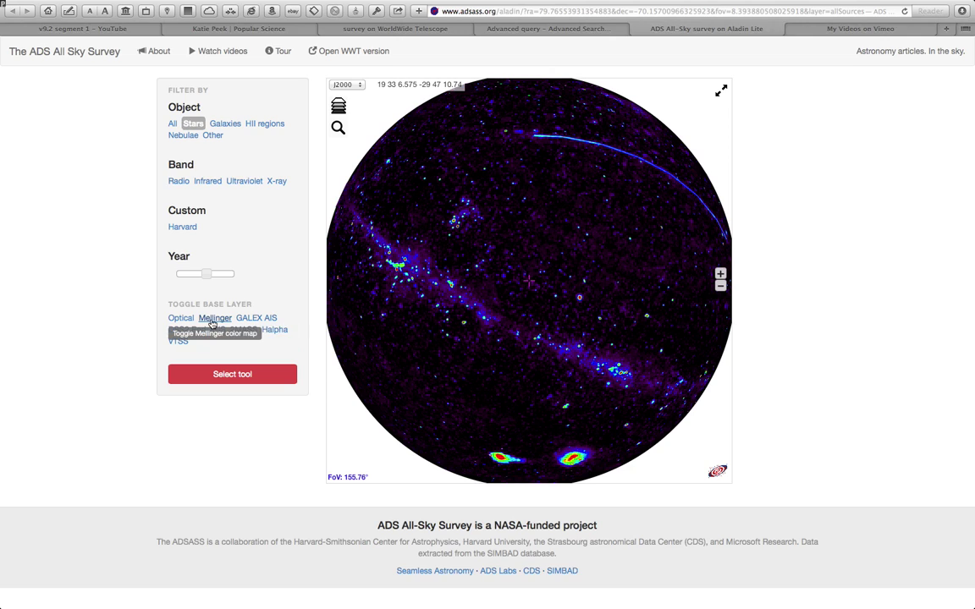
left_click(214, 318)
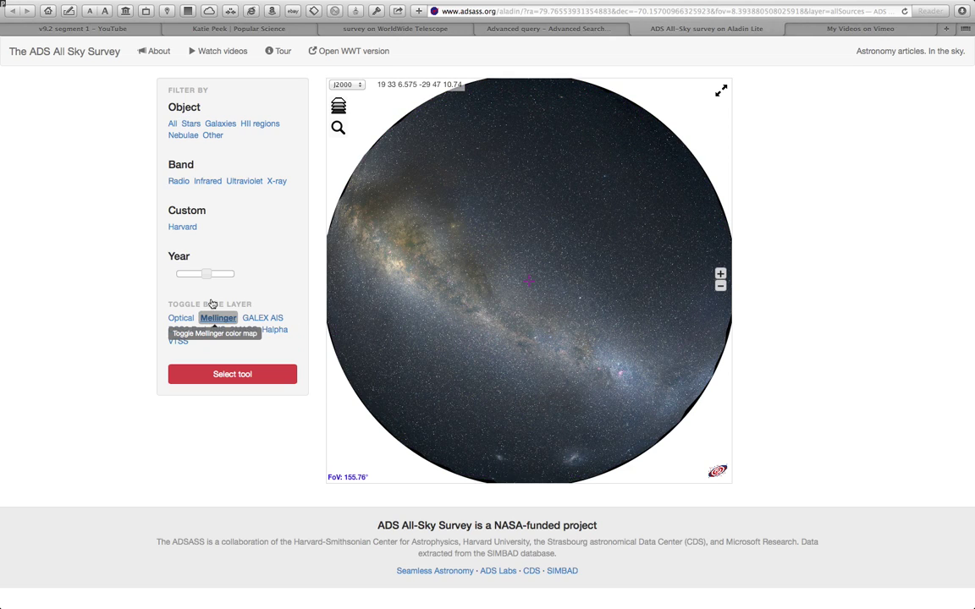
left_click(172, 125)
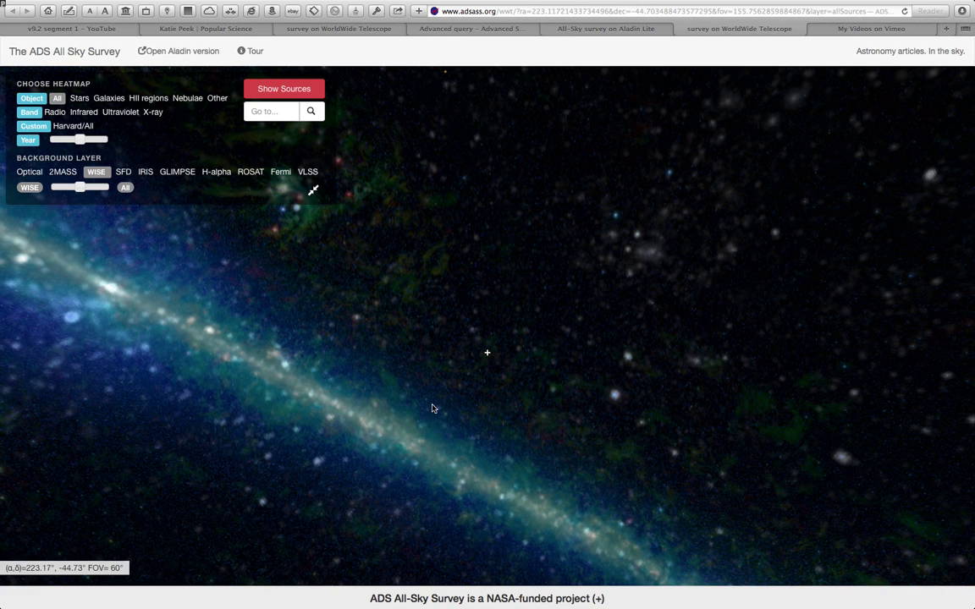
- Pan the WorldWide Telescope galactic plane up and right near 227.19°, −47.44°
left_click_drag(434, 407, 468, 370)
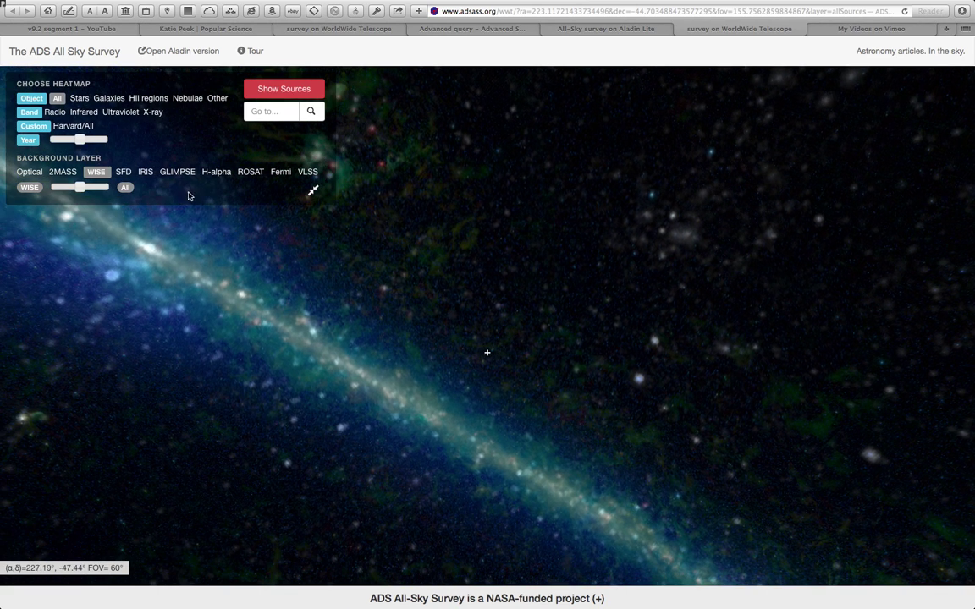
- Switch the background to H-alpha and blend it fully into the article heatmap
left_click(216, 173)
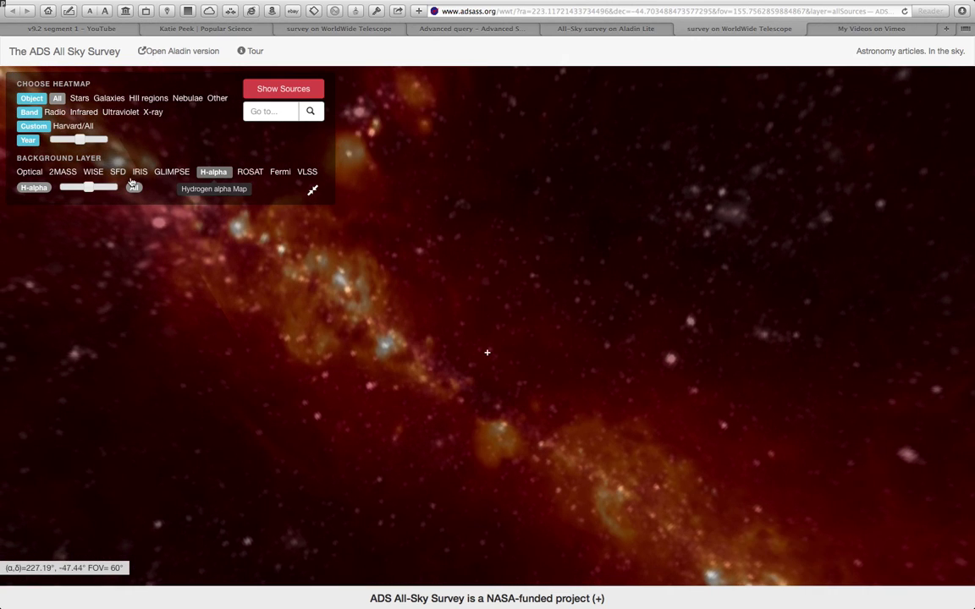
left_click_drag(100, 188, 175, 291)
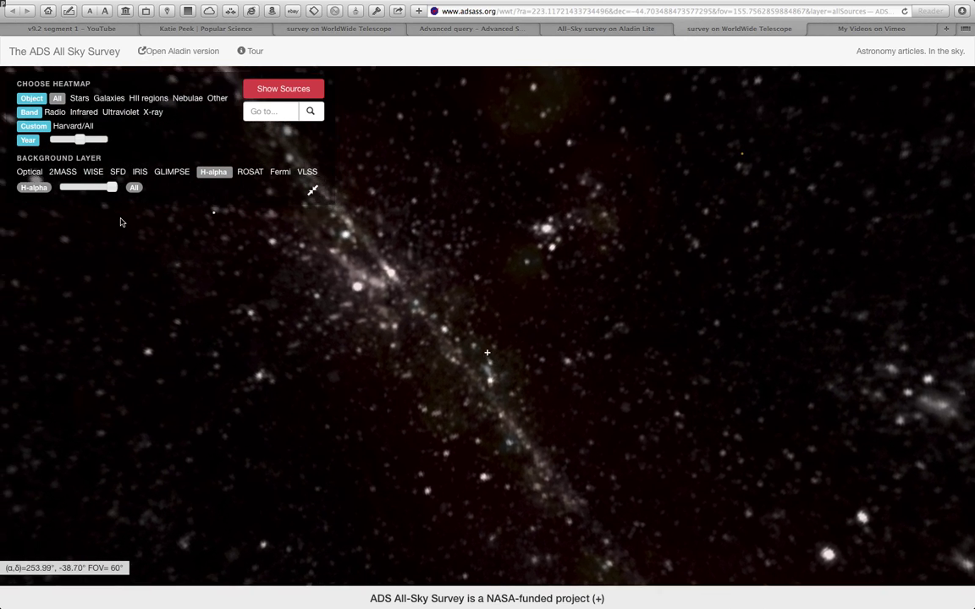
- Advance the heatmap Year slider through 1996 and 2001 to 2005
left_click_drag(78, 144, 87, 144)
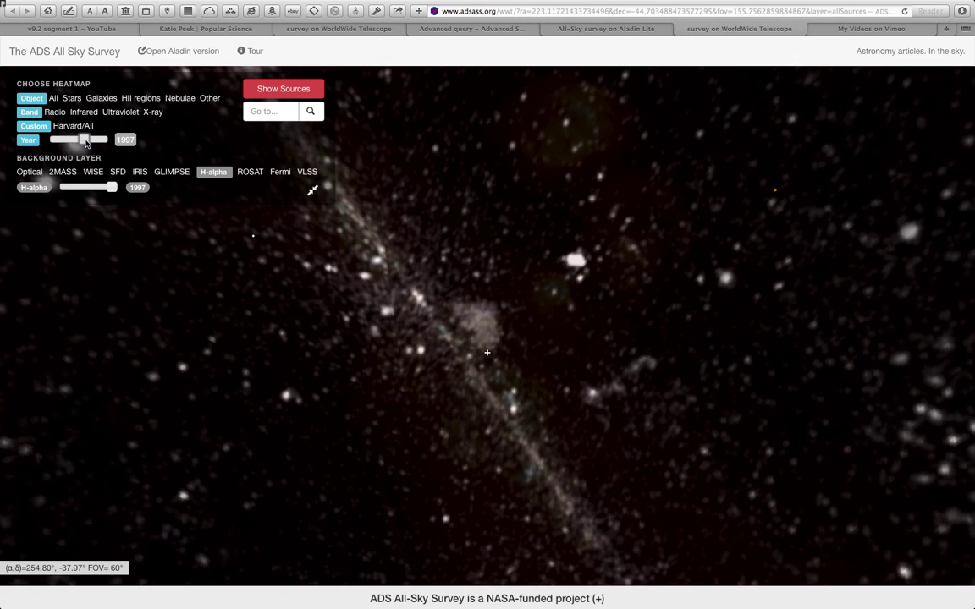
left_click_drag(86, 144, 93, 144)
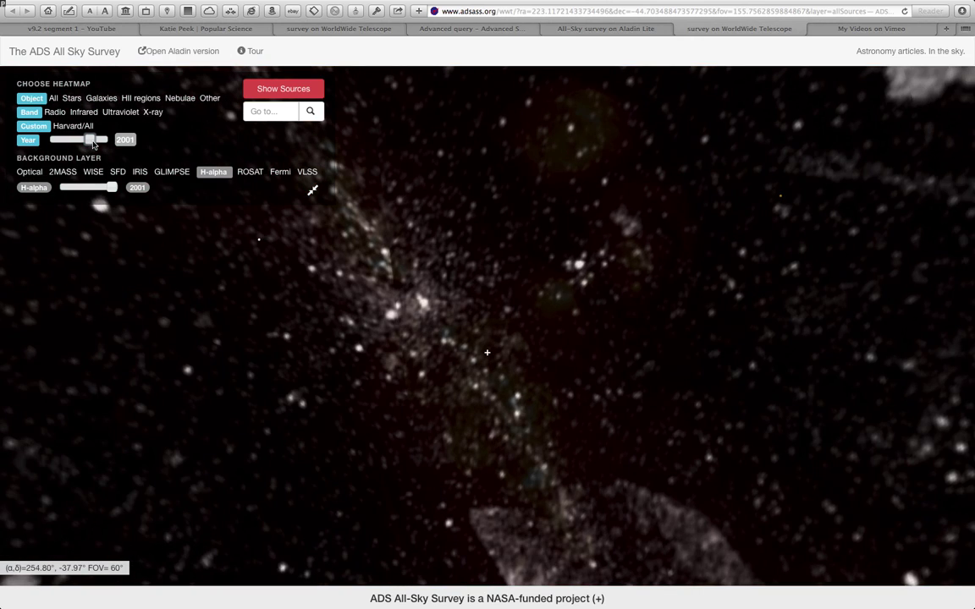
left_click_drag(93, 144, 100, 145)
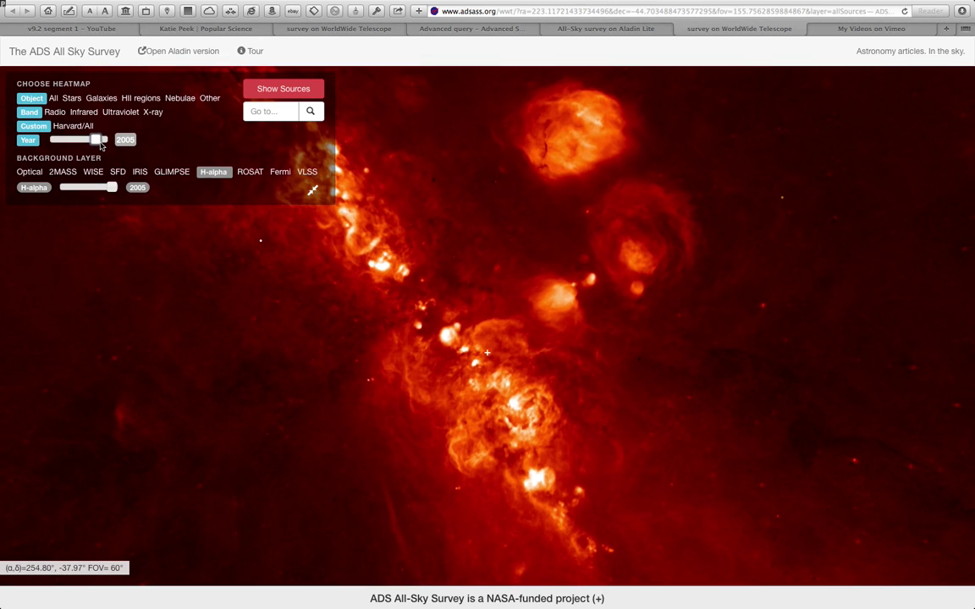